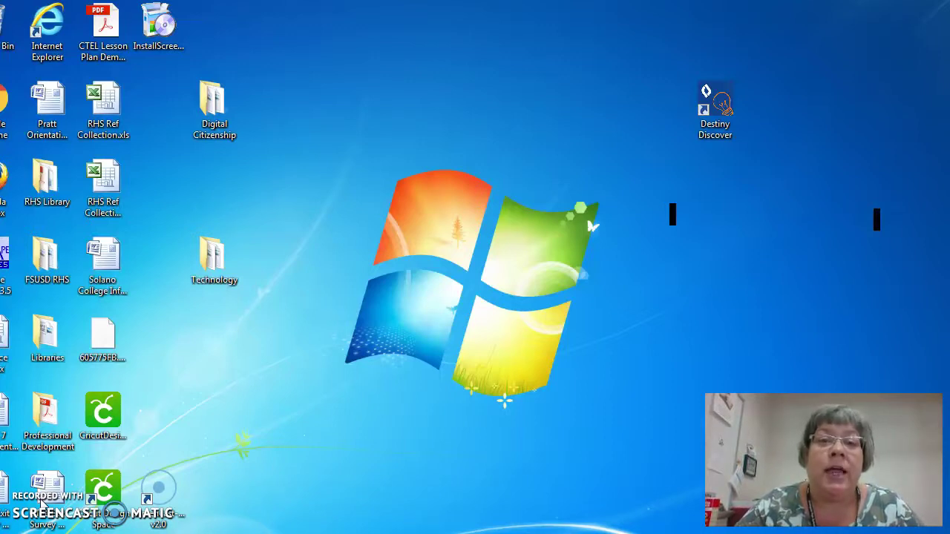
Switch to Firefox and open the Destiny Discover App Download page from the "follett discover app" search results.
left_click(44, 487)
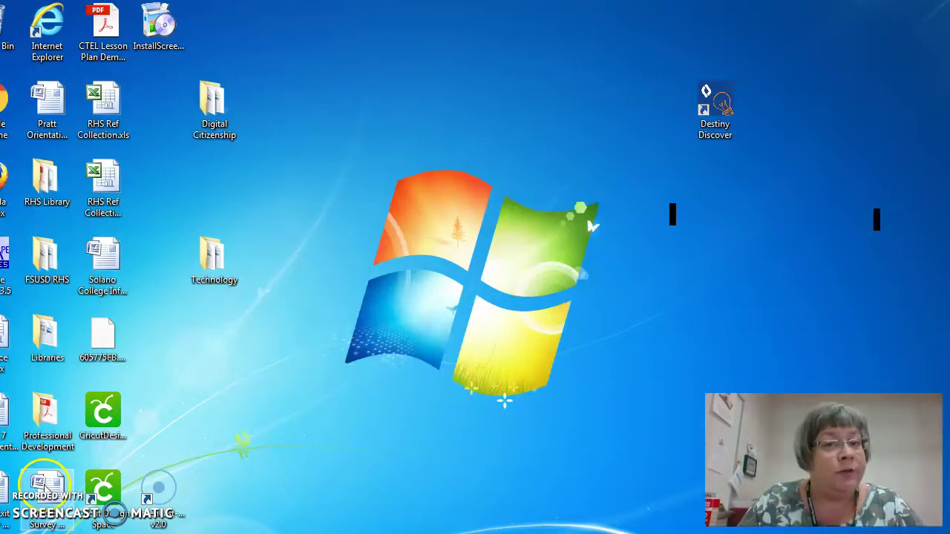
left_click(392, 514)
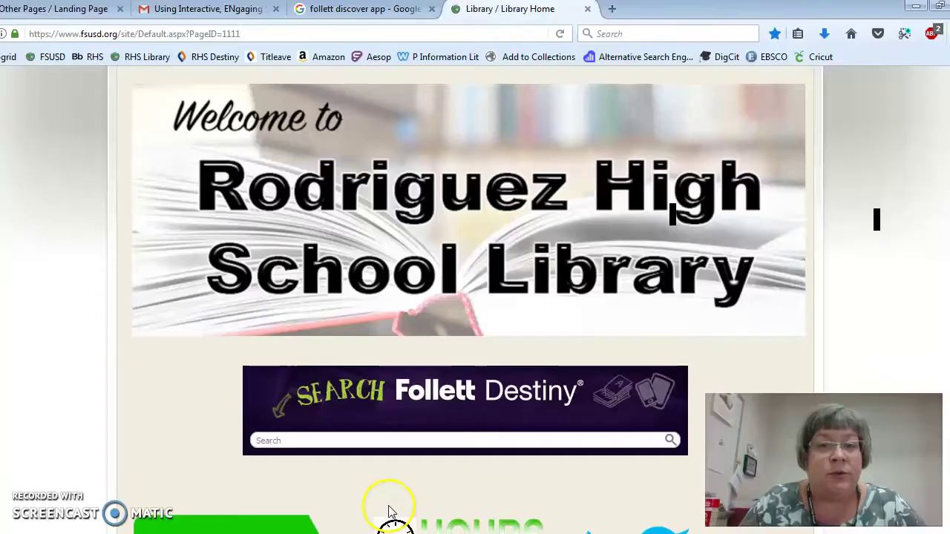
left_click(346, 10)
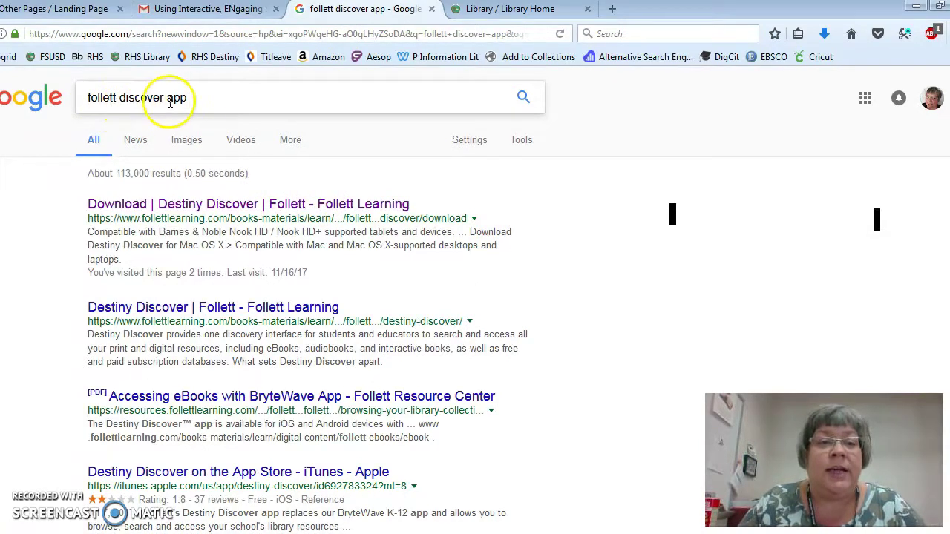
left_click(295, 211)
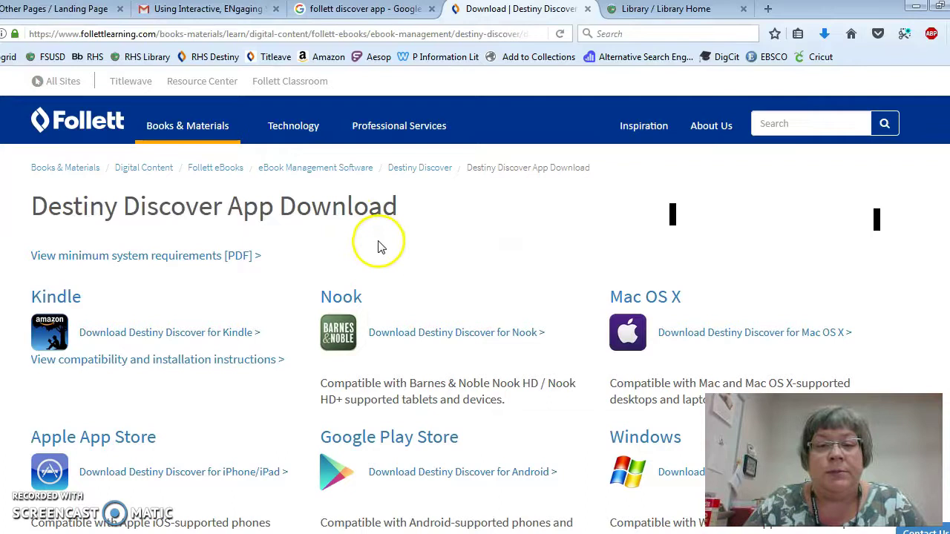
scroll(377, 245, "down", 2)
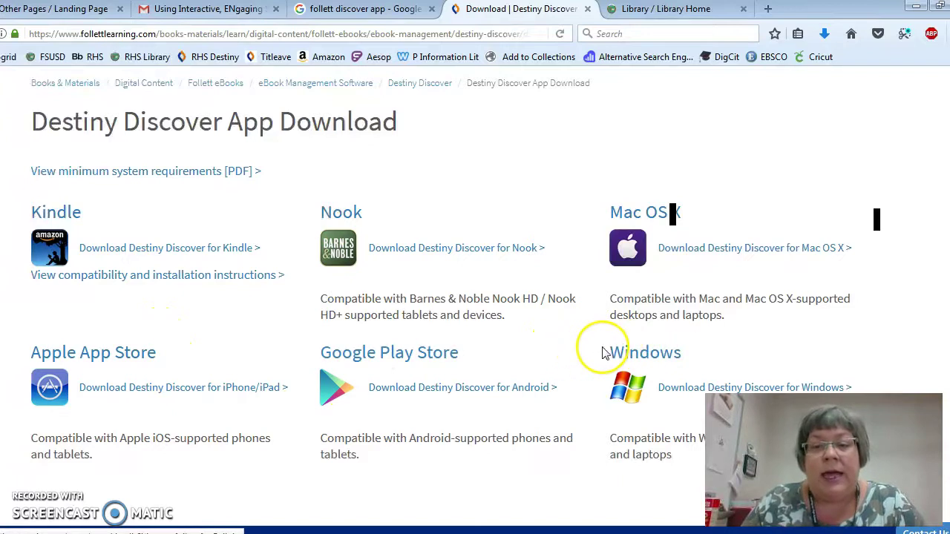
Request the Destiny Discover download for Windows, dismiss the file prompt and return to the desktop.
left_click(677, 387)
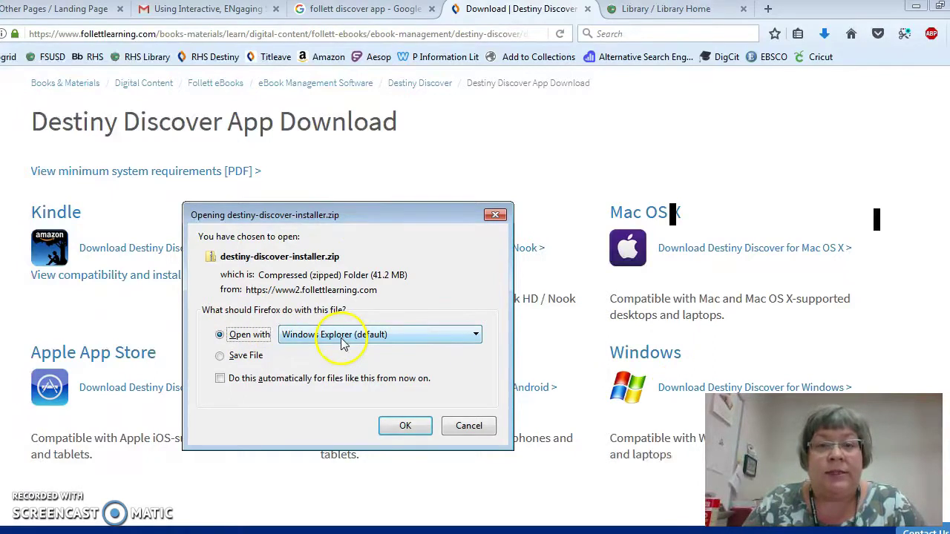
left_click(468, 427)
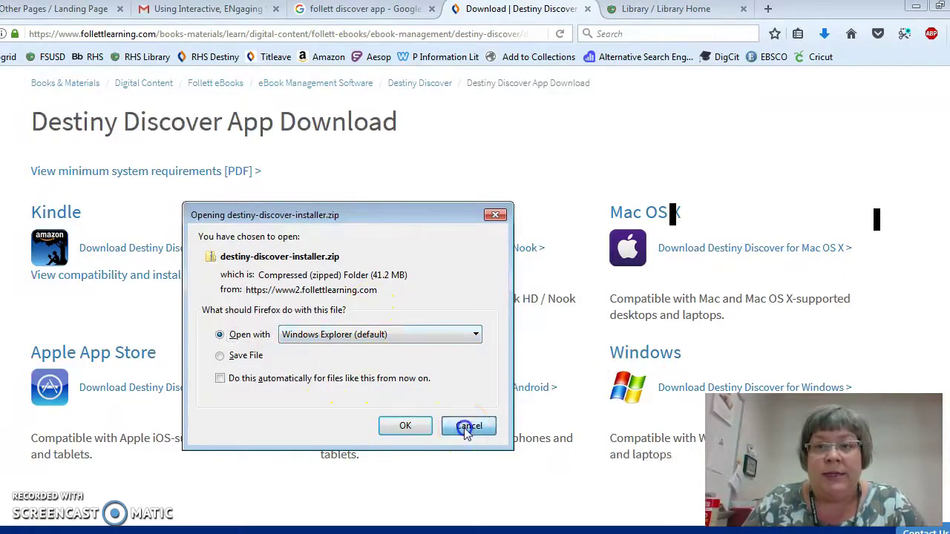
left_click(917, 7)
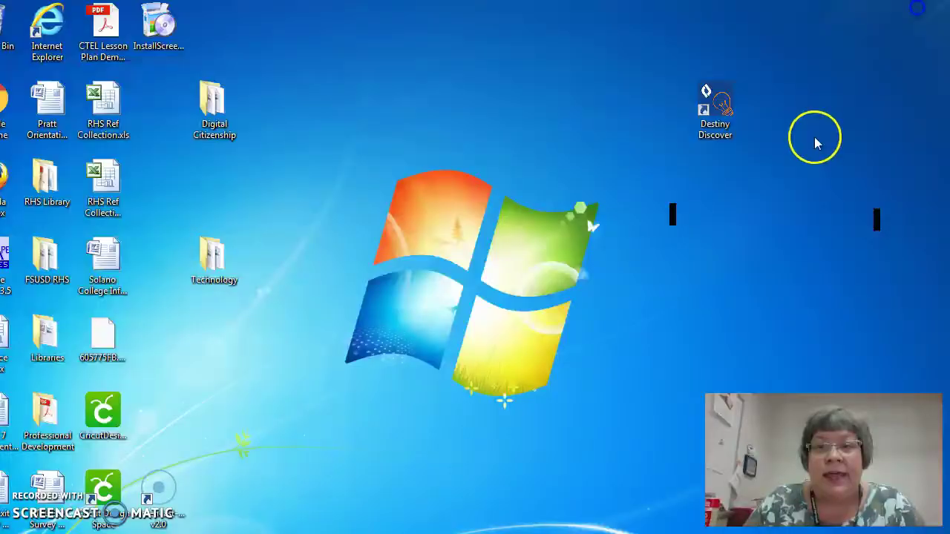
Launch Destiny Discover from the desktop and maximize its window.
left_click(716, 100)
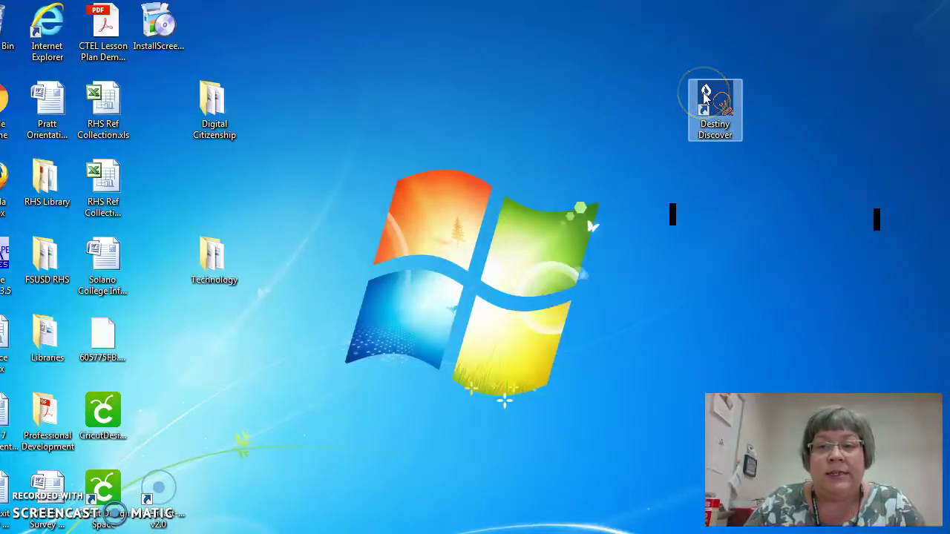
double_click(709, 95)
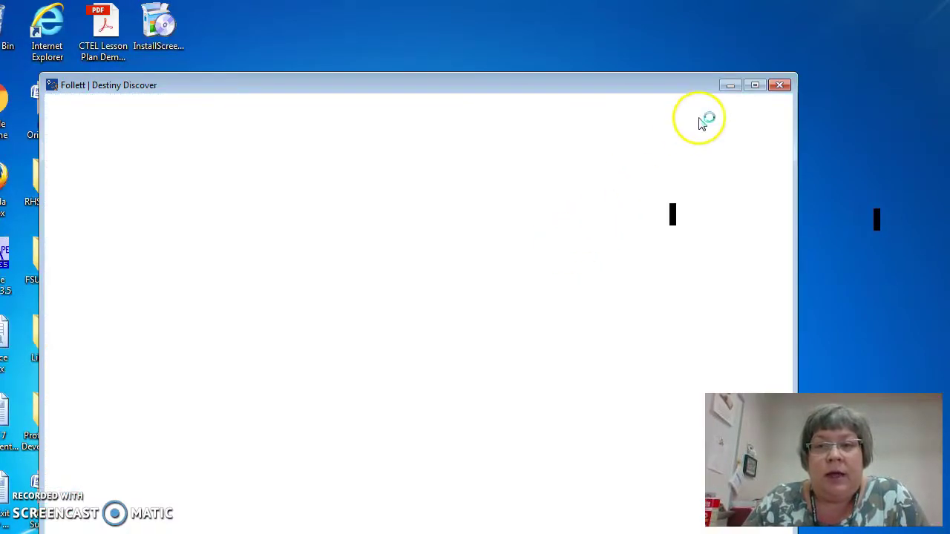
left_click(754, 84)
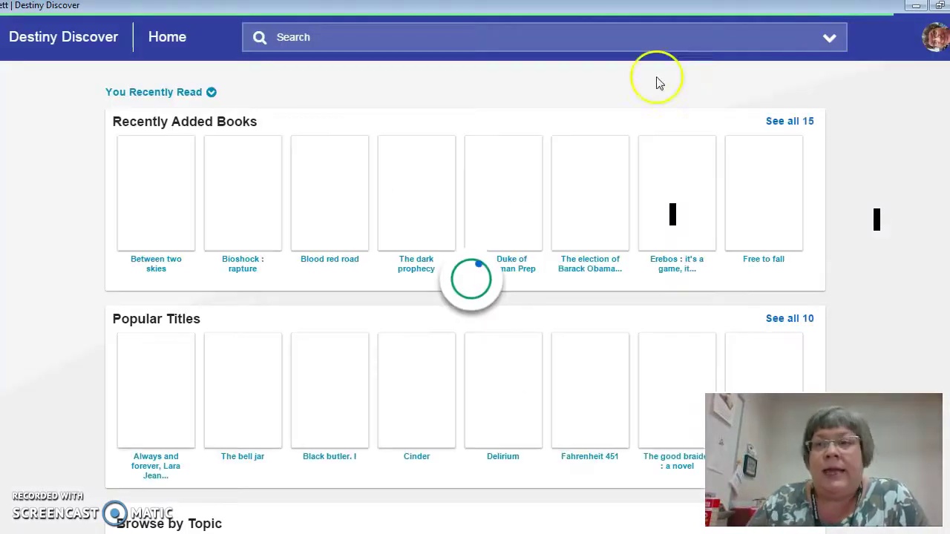
Log out of the current account and log back in to Rodriguez High School with the account username and password.
left_click(935, 41)
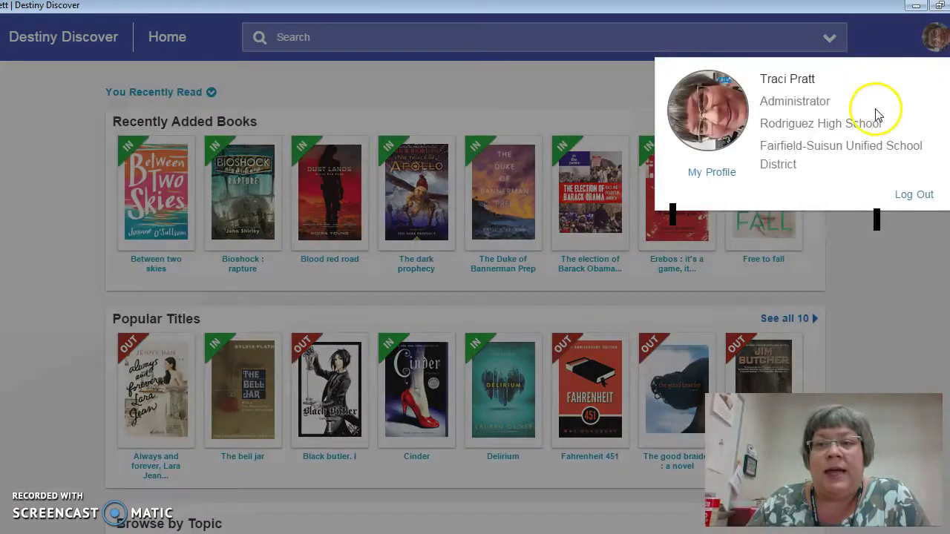
left_click(902, 194)
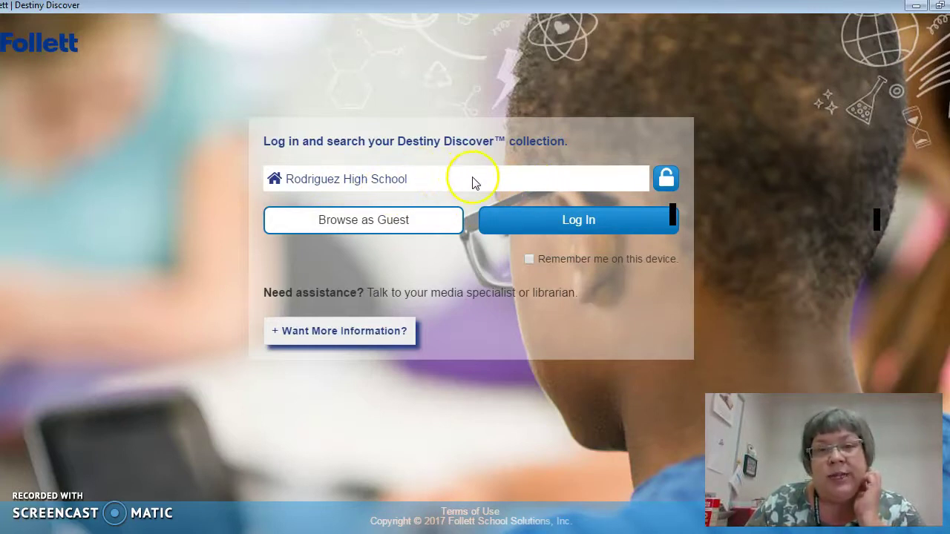
left_click(571, 223)
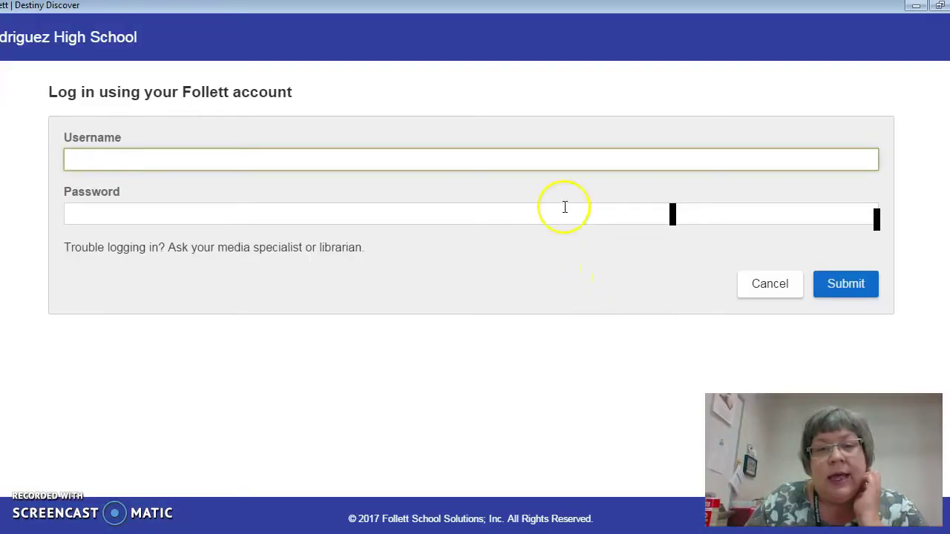
left_click(254, 155)
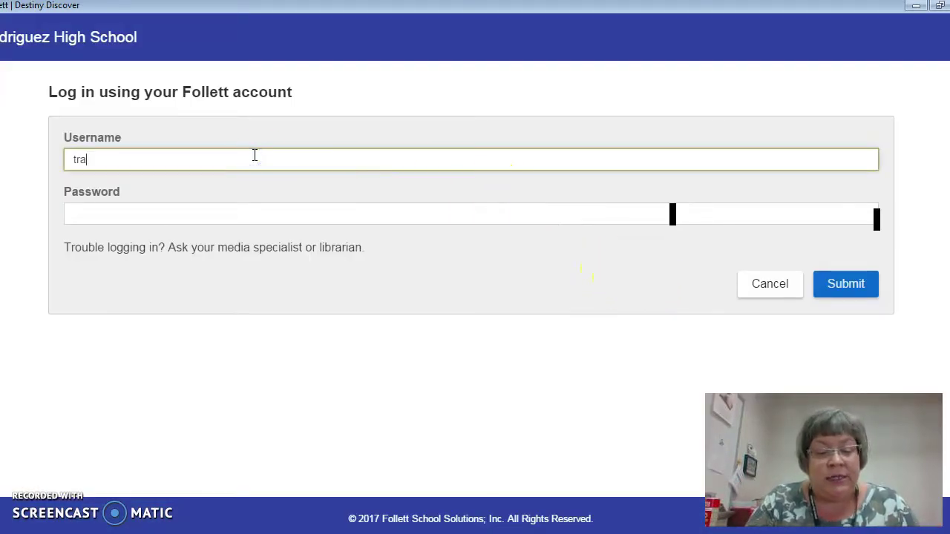
key("Tab")
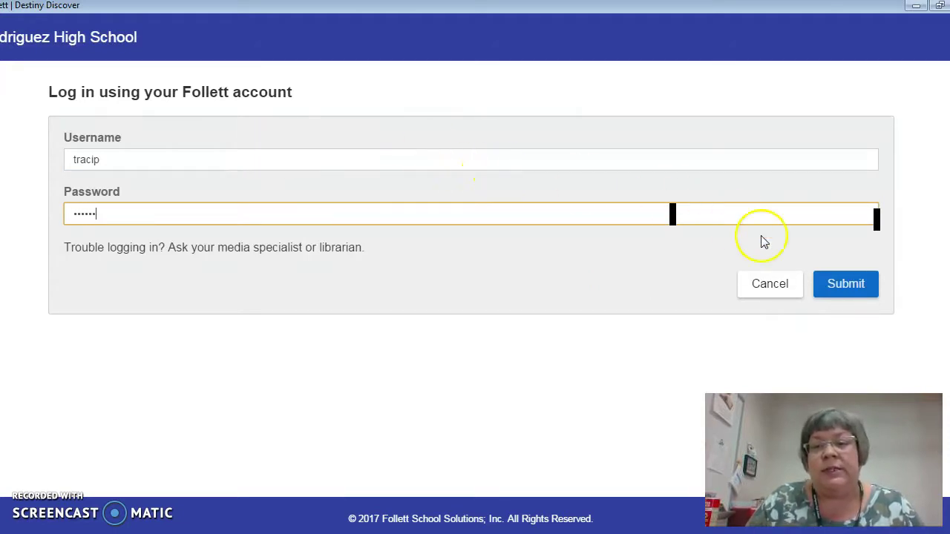
left_click(841, 280)
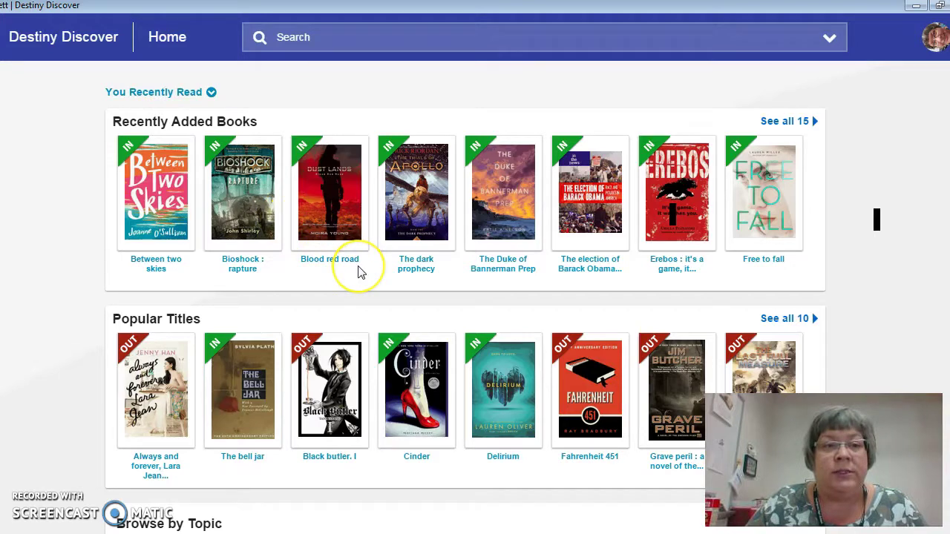
Browse the home page collections and show all titles in the eBooks category.
scroll(360, 273, "down", 8)
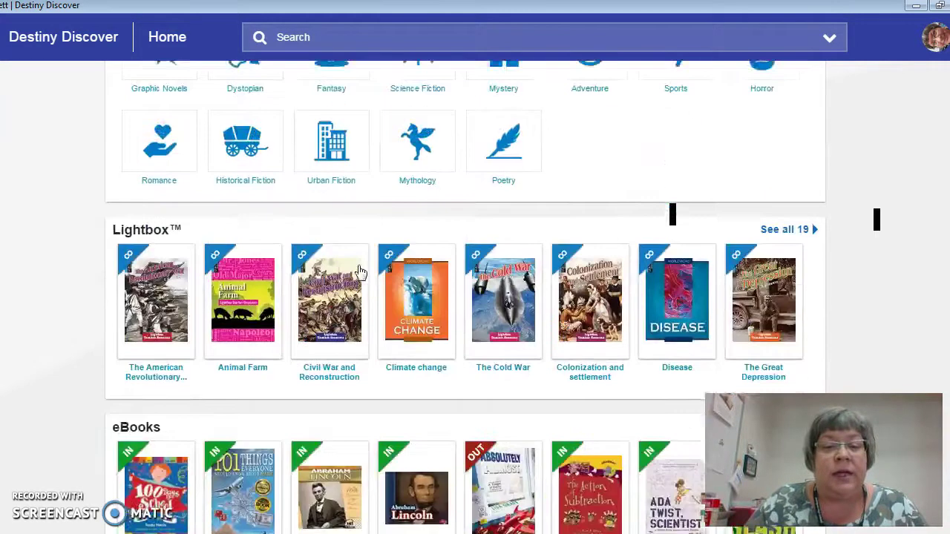
scroll(360, 273, "down", 2)
scroll(360, 273, "up", 2)
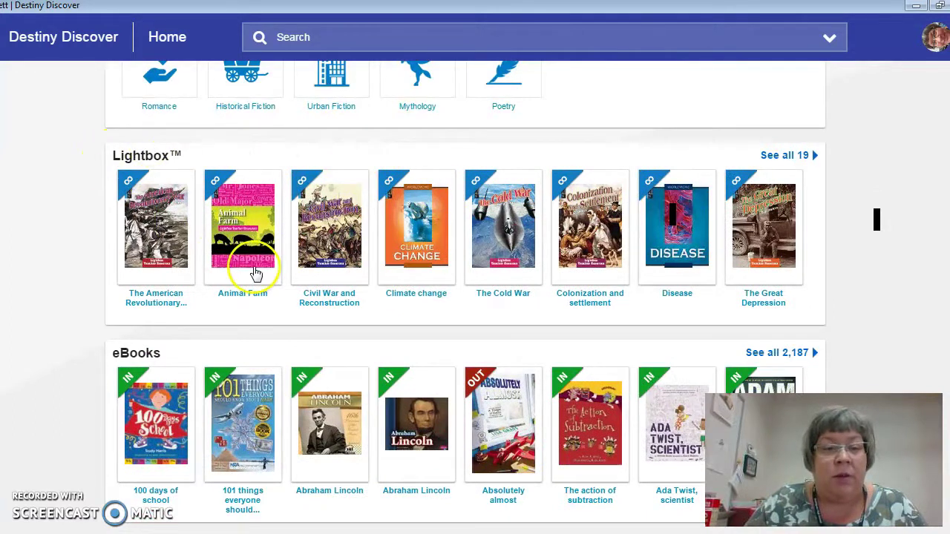
scroll(250, 265, "down", 5)
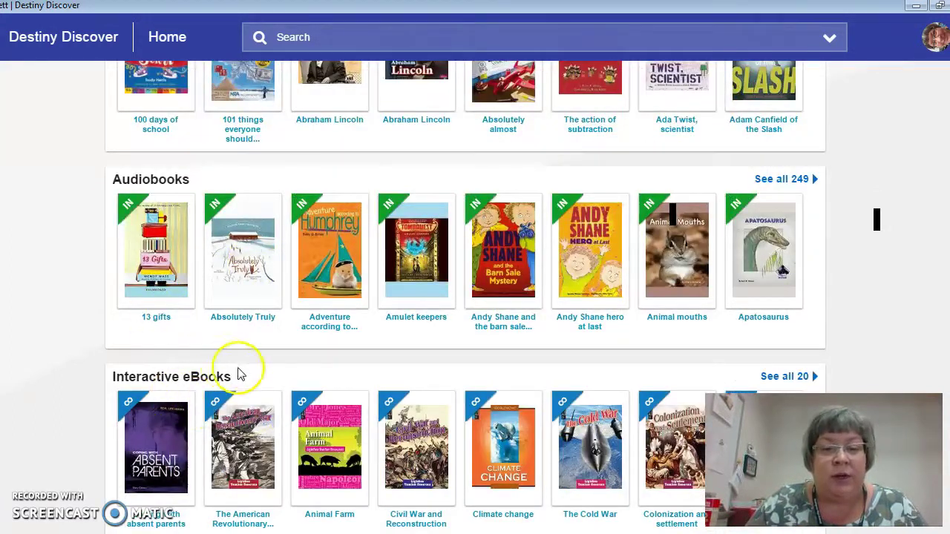
scroll(364, 375, "up", 1)
scroll(362, 373, "up", 1)
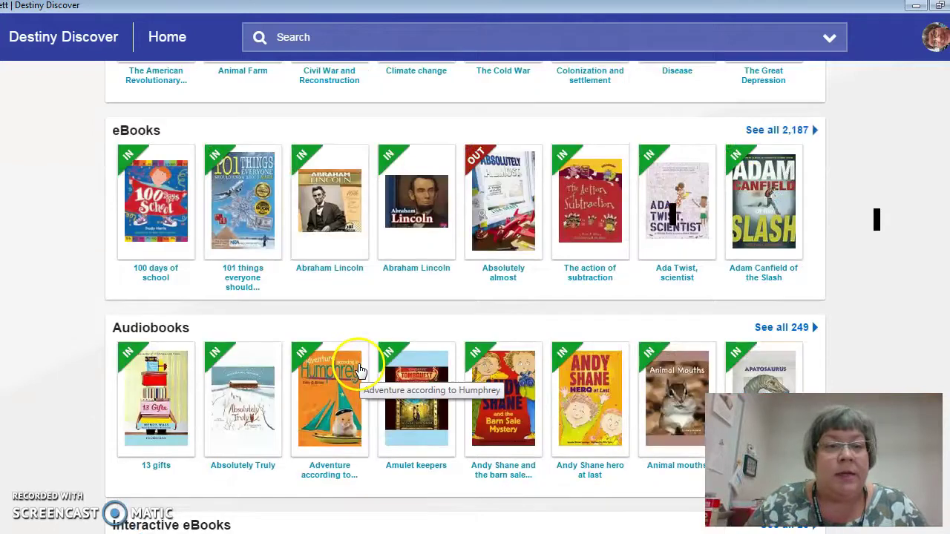
left_click(774, 134)
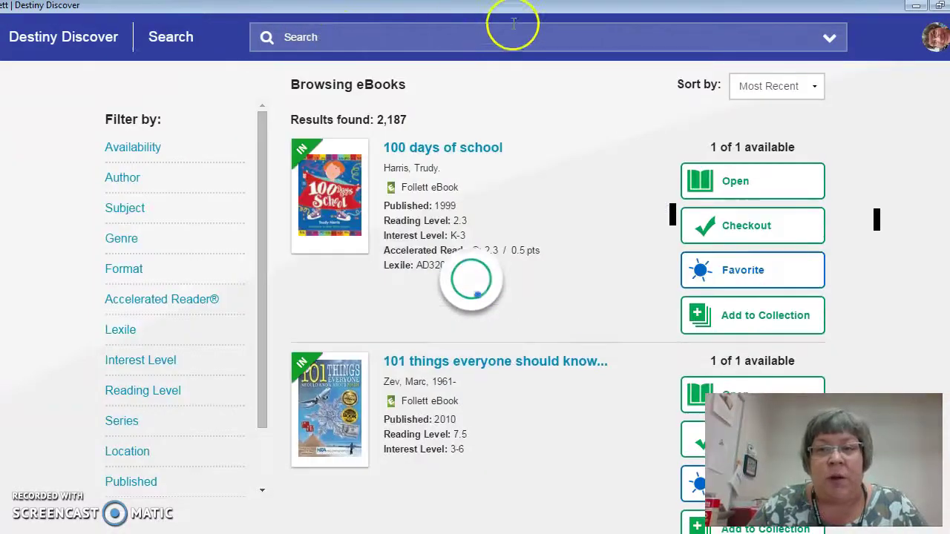
Find "The action of subtraction" in the eBooks list and check it out.
scroll(564, 283, "down", 1)
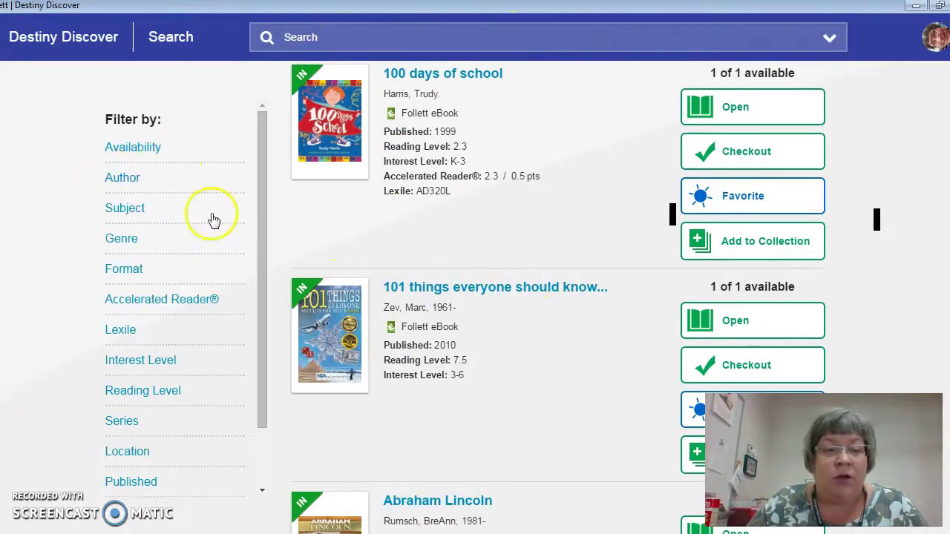
scroll(449, 343, "down", 1)
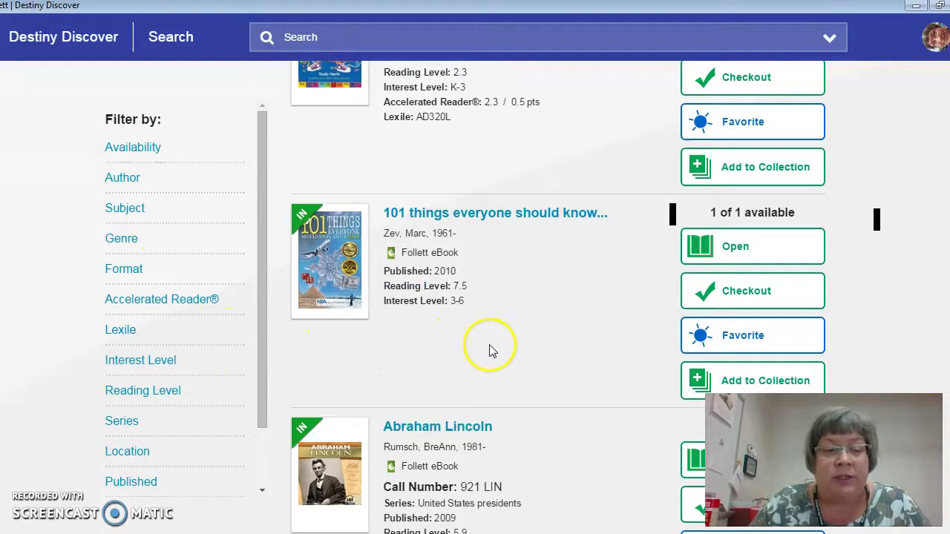
scroll(492, 349, "up", 1)
scroll(495, 349, "down", 8)
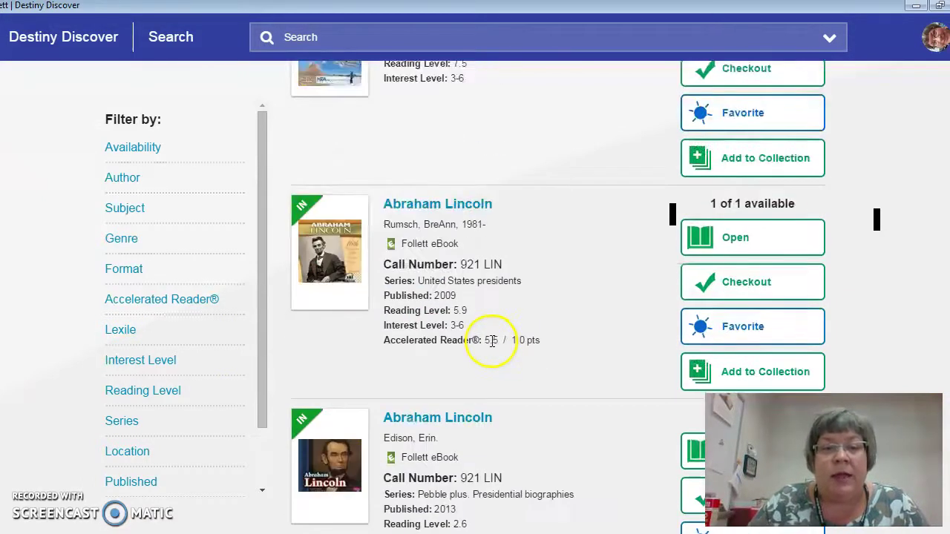
scroll(578, 340, "down", 4)
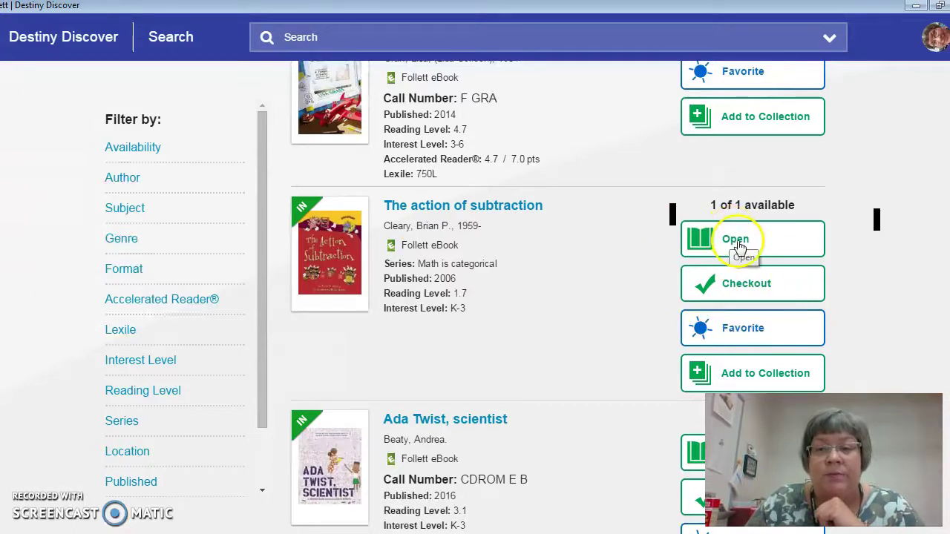
left_click(746, 285)
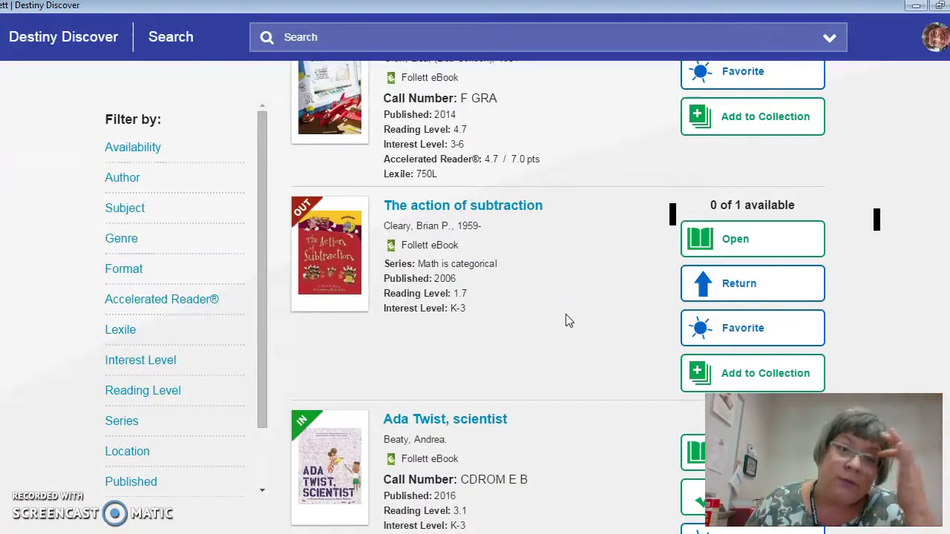
Open the eBook "The action of subtraction", page forward from the cover to the title page and return to the results.
left_click(731, 242)
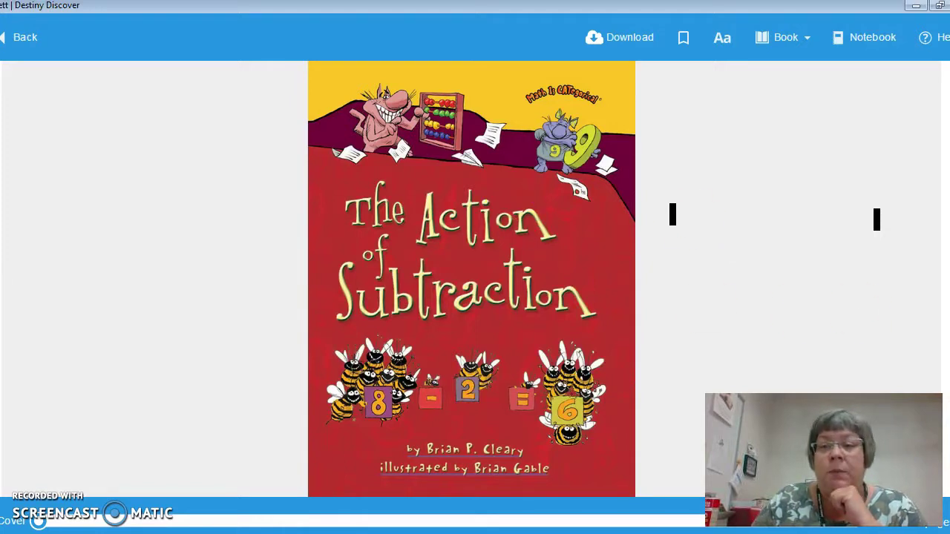
left_click(946, 280)
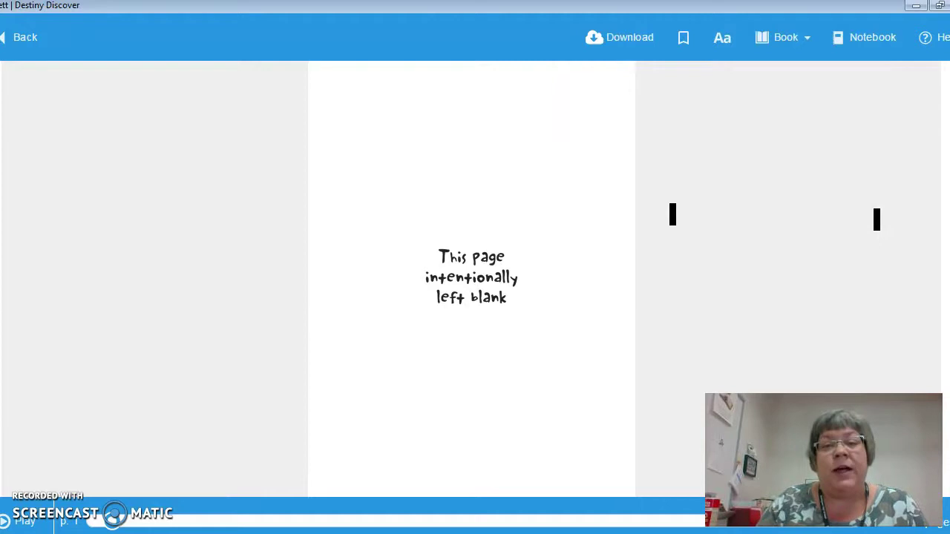
left_click(947, 279)
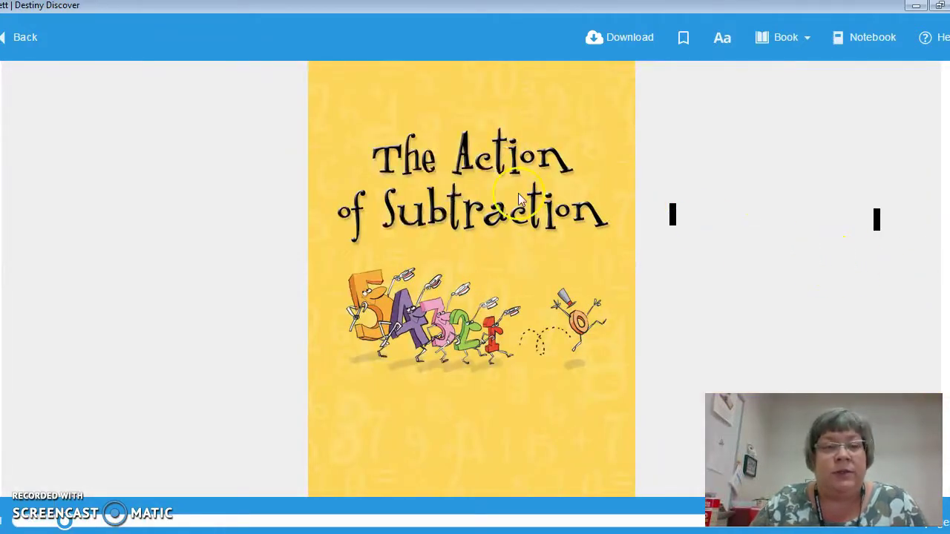
left_click(27, 43)
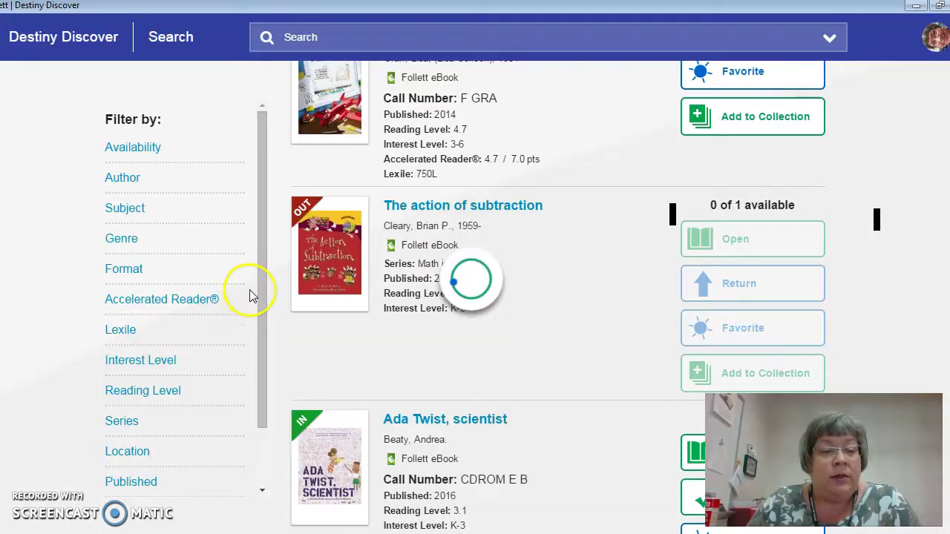
Return to the home page, browse its collections and show all titles in the Audiobooks category.
left_click(71, 41)
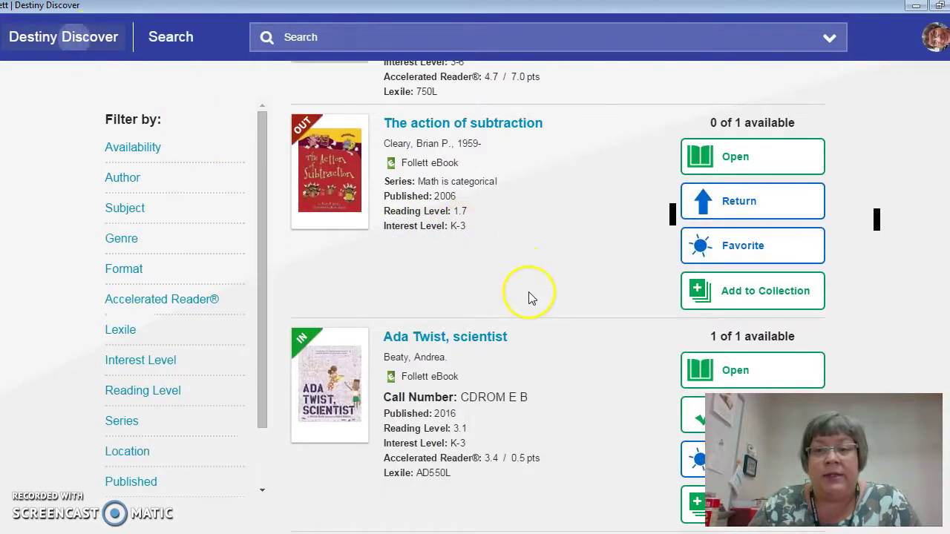
scroll(424, 275, "down", 3)
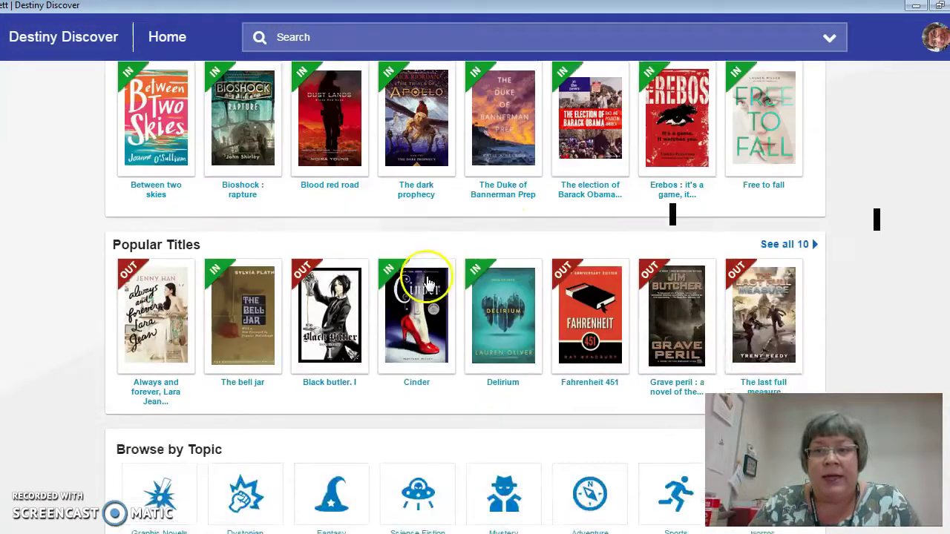
scroll(420, 275, "up", 3)
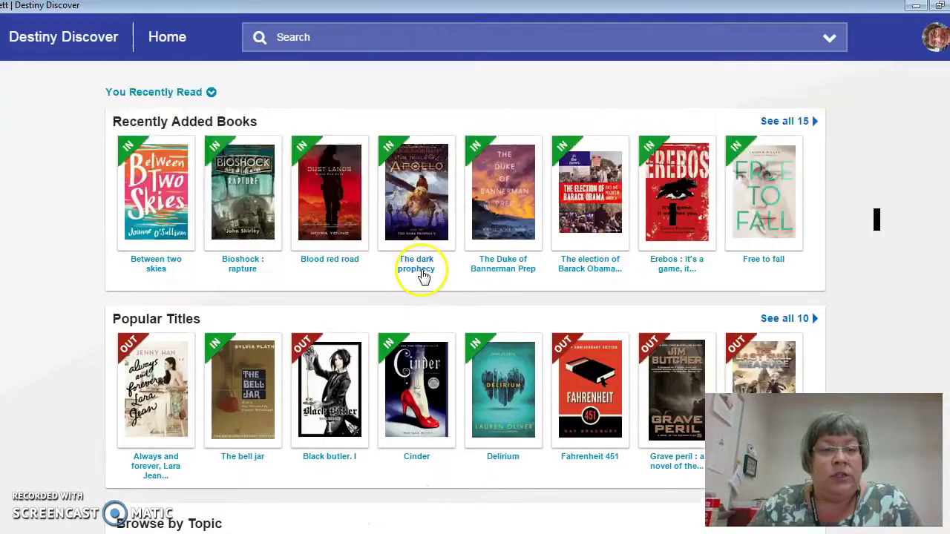
scroll(364, 223, "down", 10)
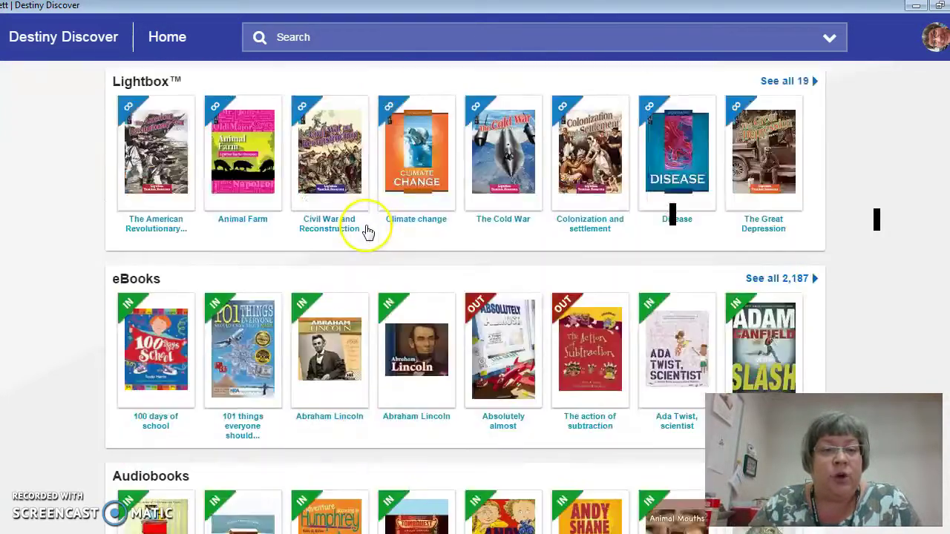
scroll(369, 231, "down", 3)
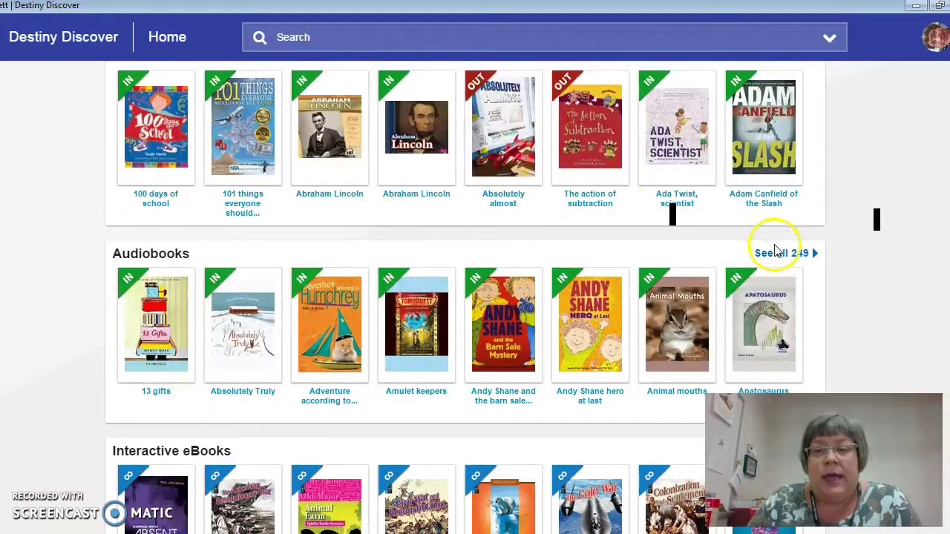
left_click(781, 254)
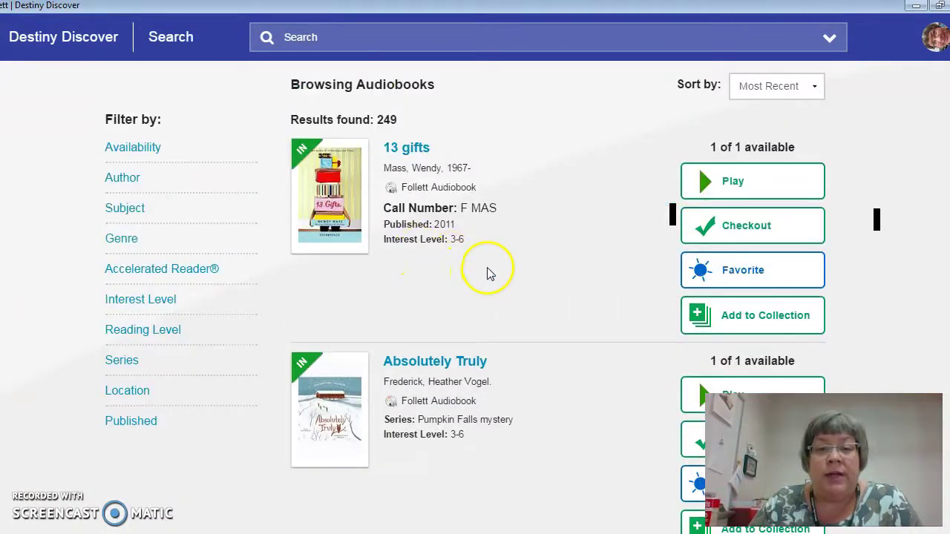
Look through the audiobook titles and their play and checkout options, and go back to the home page.
scroll(538, 272, "down", 9)
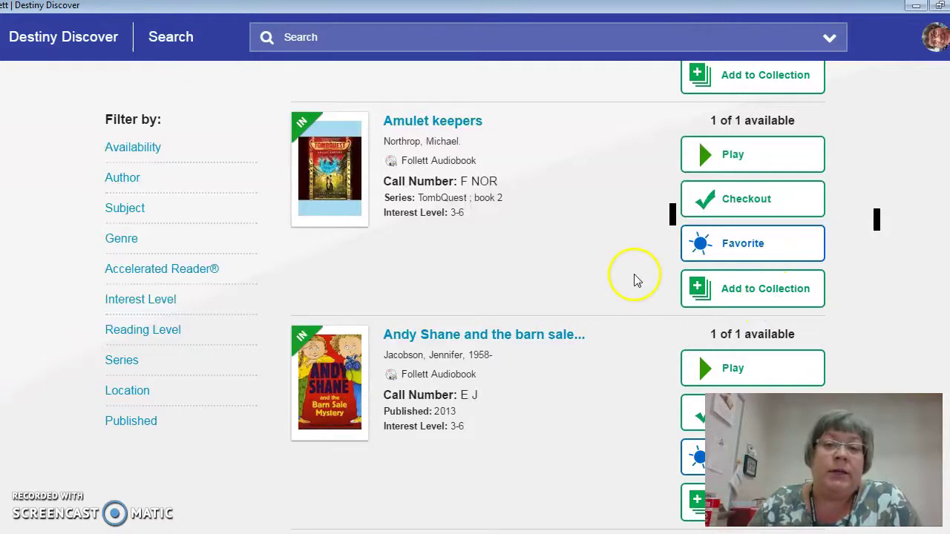
scroll(588, 297, "down", 8)
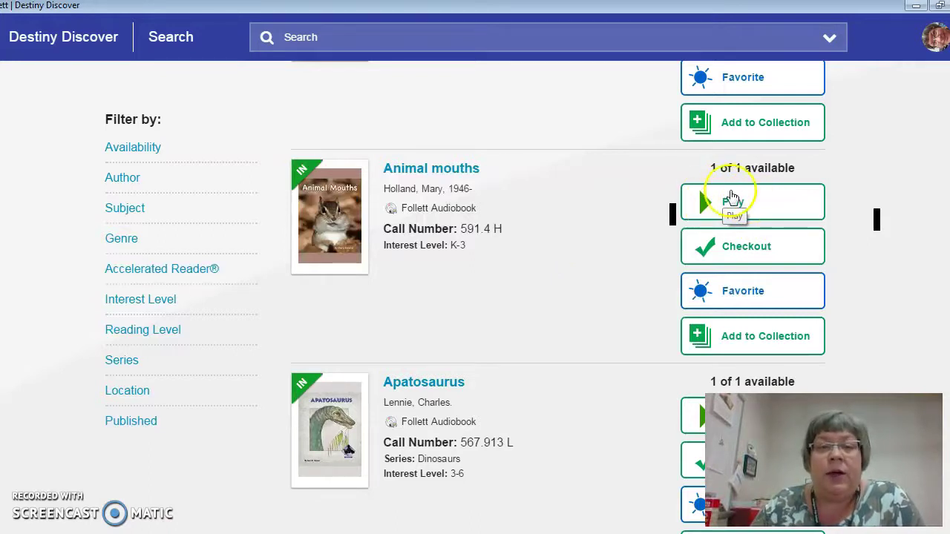
left_click(89, 38)
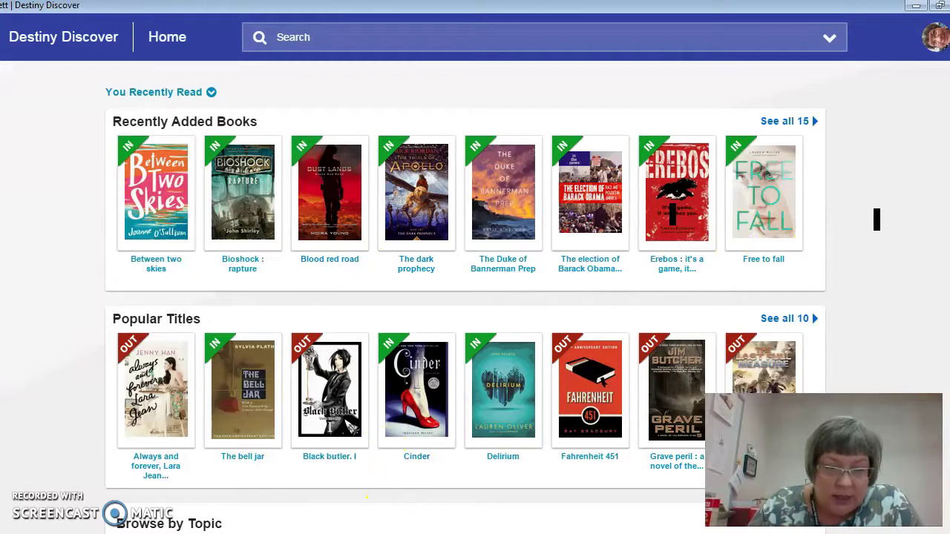
Switch to the web browser and bring up the Rodriguez High School library home page from its banner to the Follett Destiny search.
left_click(383, 526)
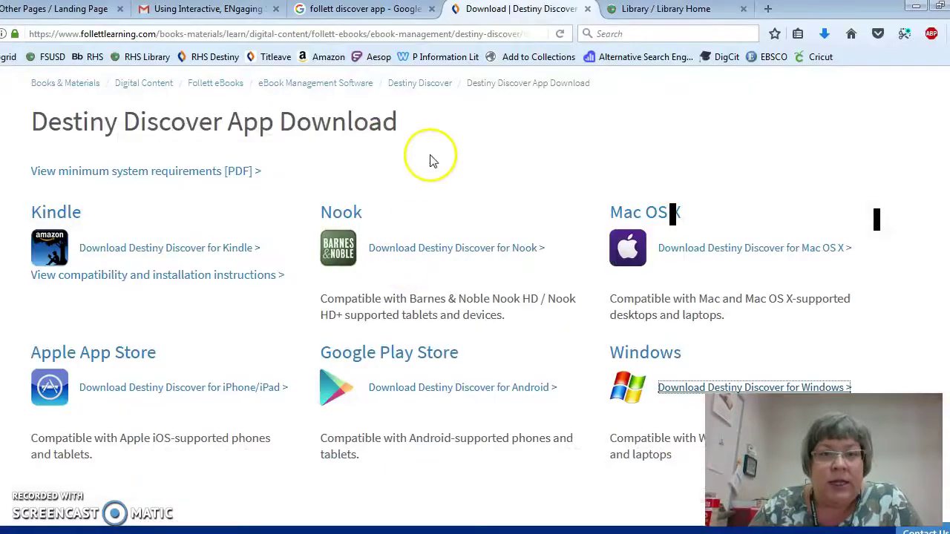
left_click(664, 10)
scroll(501, 241, "down", 3)
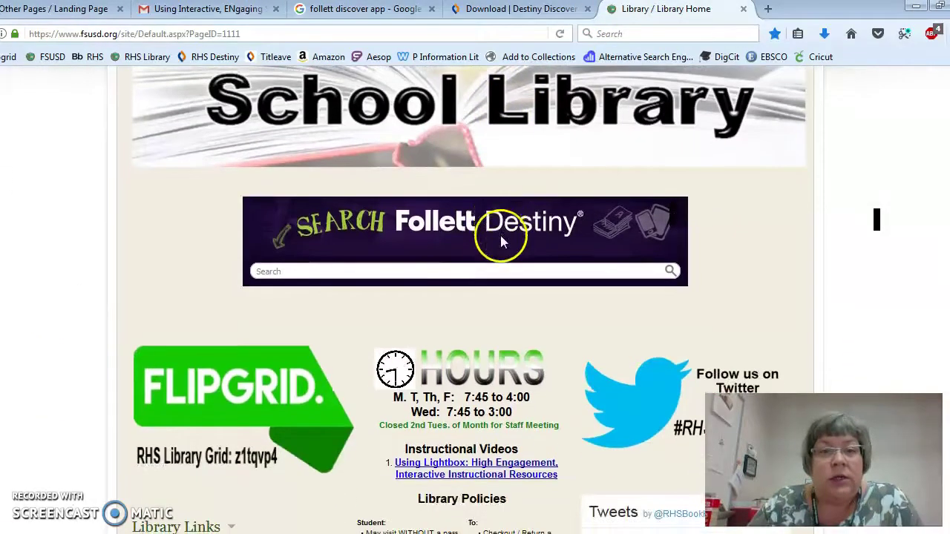
scroll(515, 249, "up", 5)
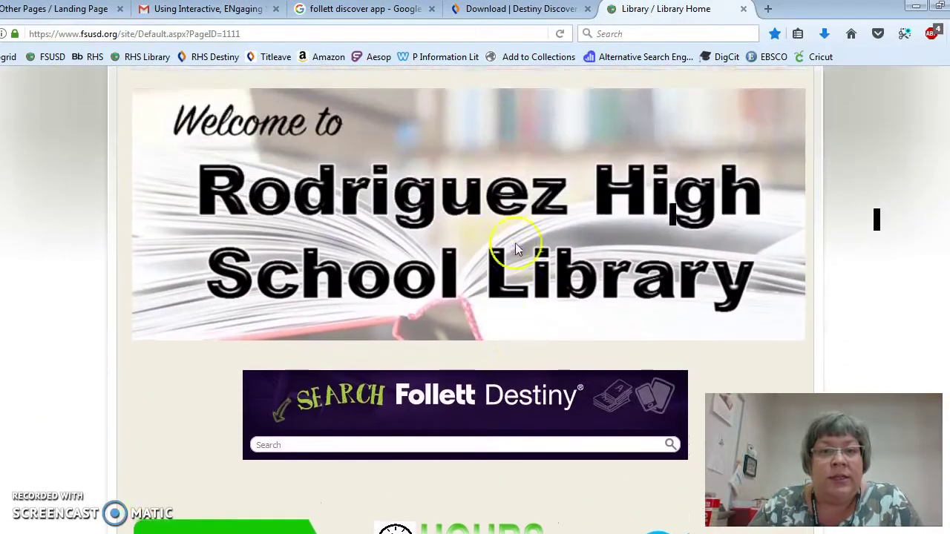
scroll(329, 181, "up", 2)
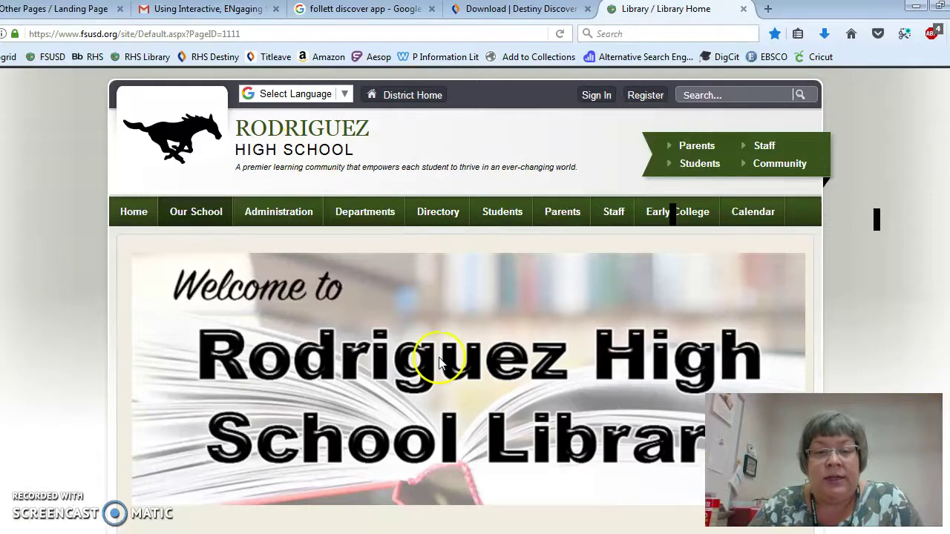
Open the web version of Destiny Discover through the library page's Access Follett Destiny link.
scroll(438, 362, "down", 4)
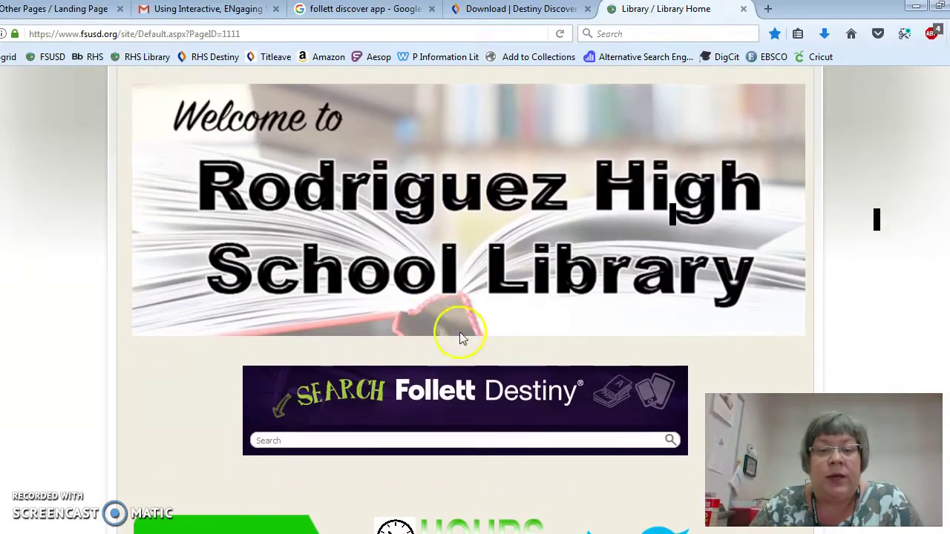
scroll(460, 330, "down", 4)
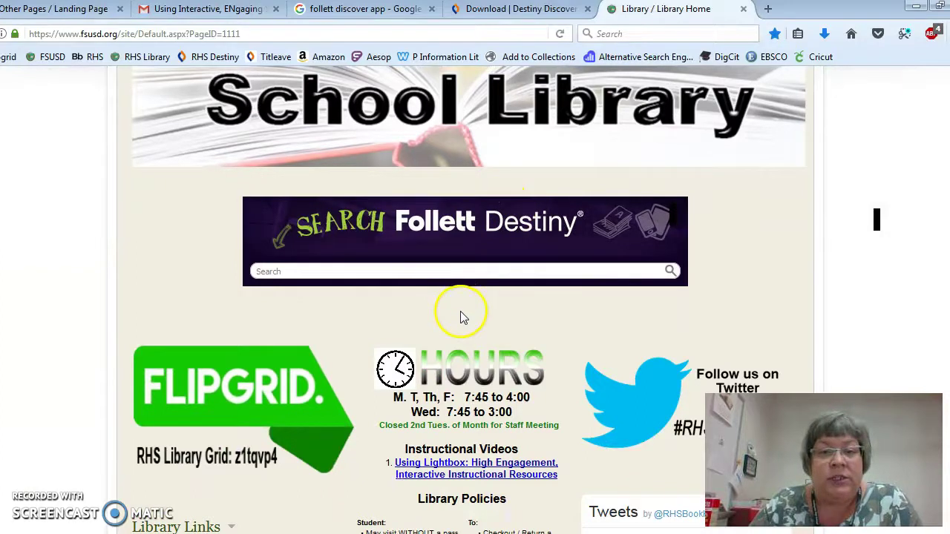
scroll(463, 316, "down", 6)
left_click(240, 232)
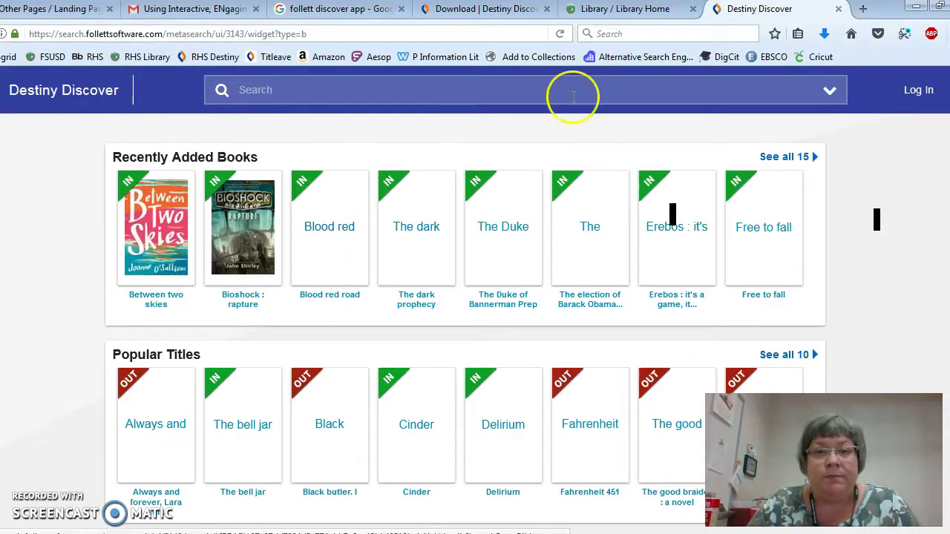
Return to the library page, open the Rodriguez High School Destiny catalog in its place and search it for "dogs".
left_click(596, 11)
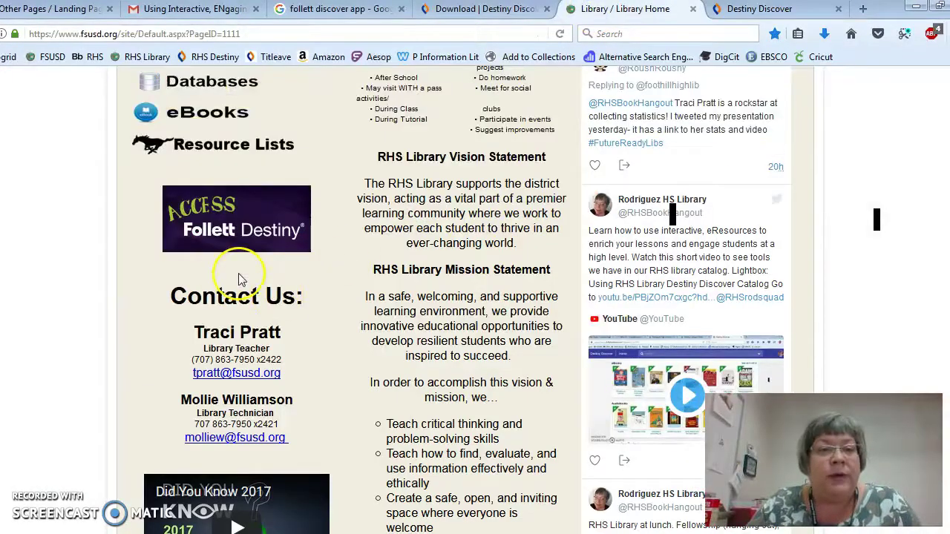
scroll(231, 252, "up", 3)
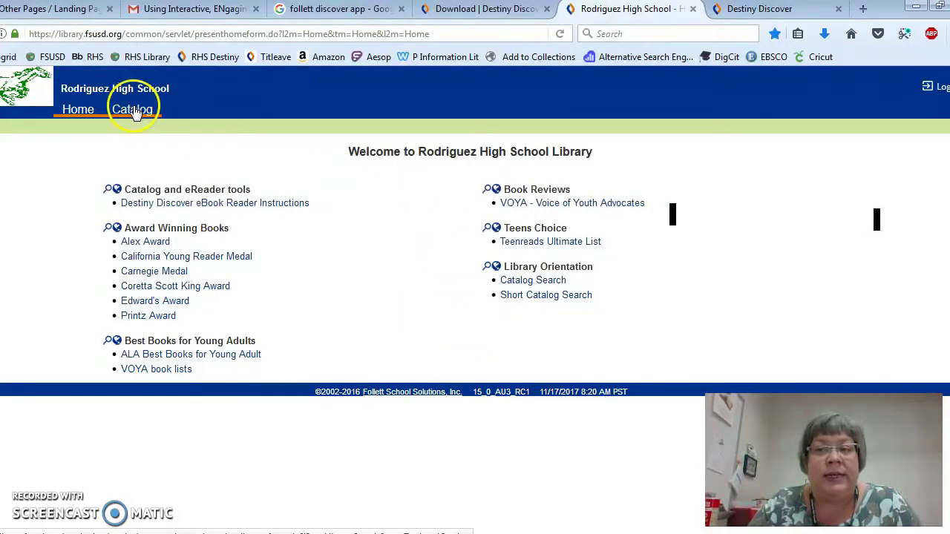
left_click(327, 224)
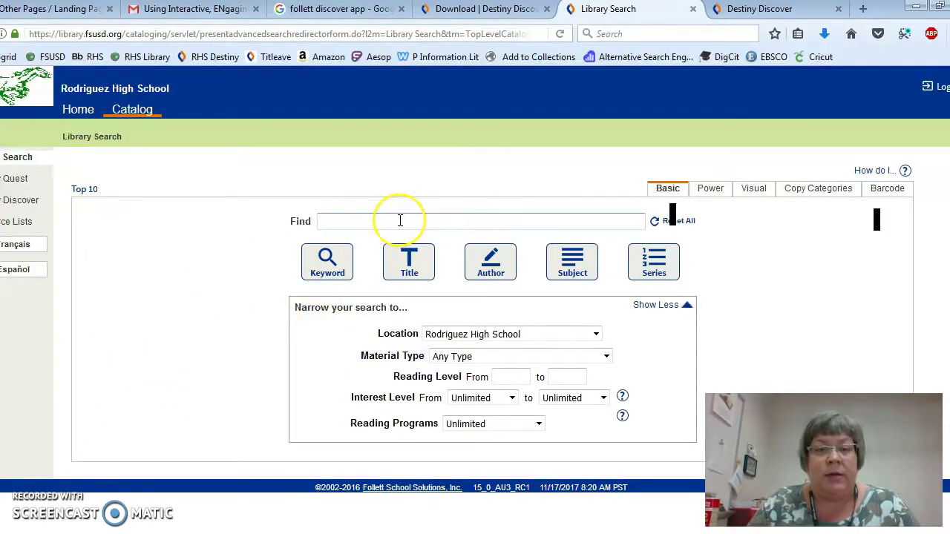
type("dogs")
key("Return")
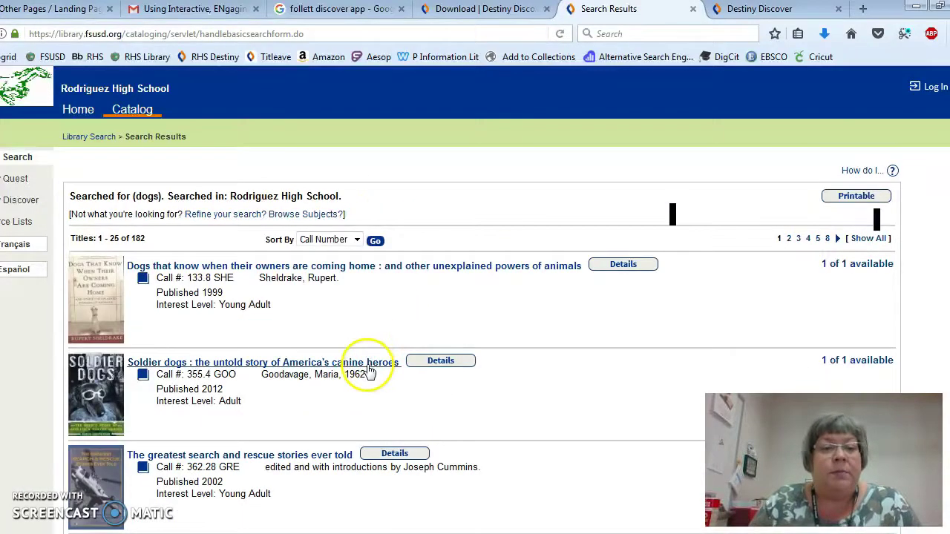
Look through the catalog's search results for dogs and return to the web version of Destiny Discover.
scroll(371, 353, "down", 3)
scroll(369, 368, "down", 8)
scroll(370, 366, "up", 5)
scroll(370, 366, "up", 4)
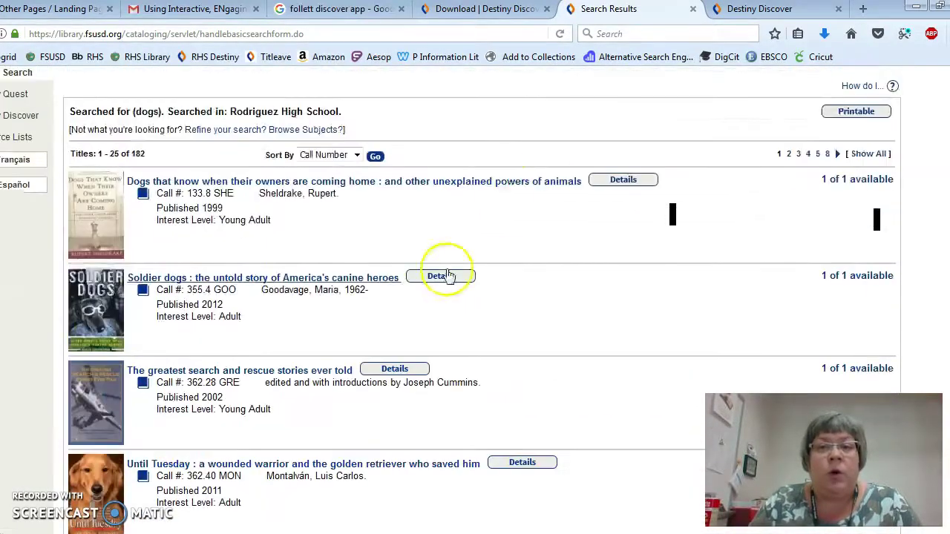
left_click(482, 10)
left_click(738, 9)
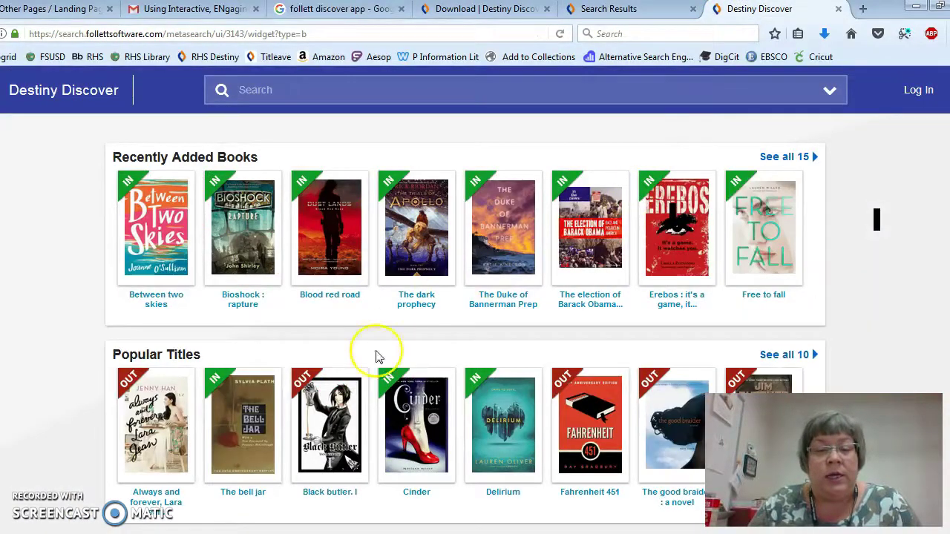